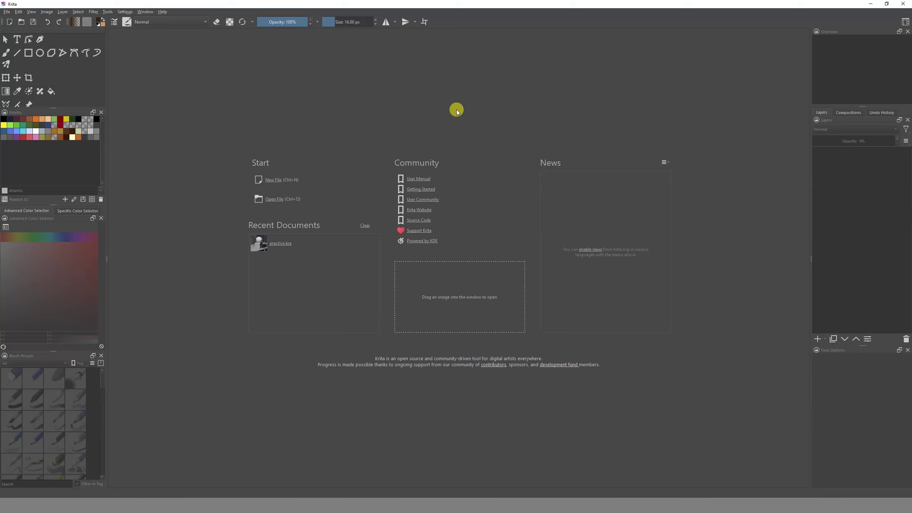
- Create a new 3508 × 2480 px landscape document at 300 pixels per inch and switch to the Animation workspace
left_click(273, 180)
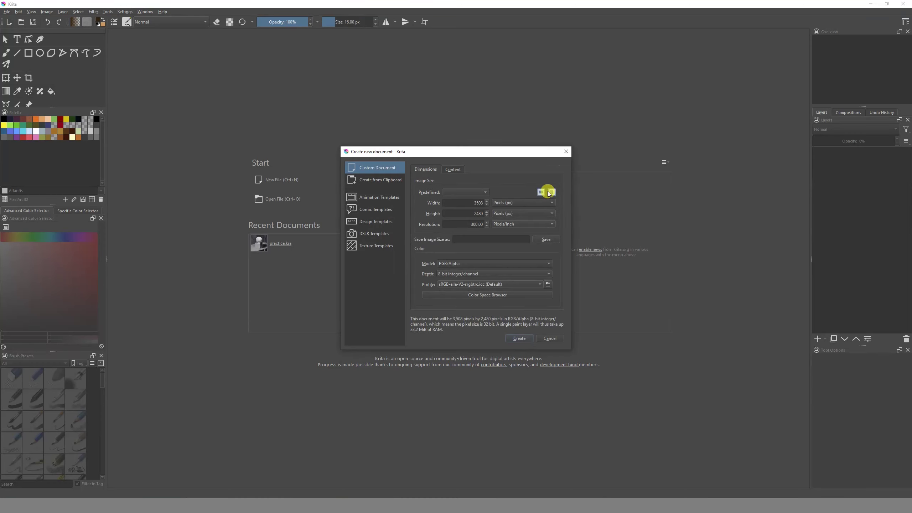
left_click(520, 339)
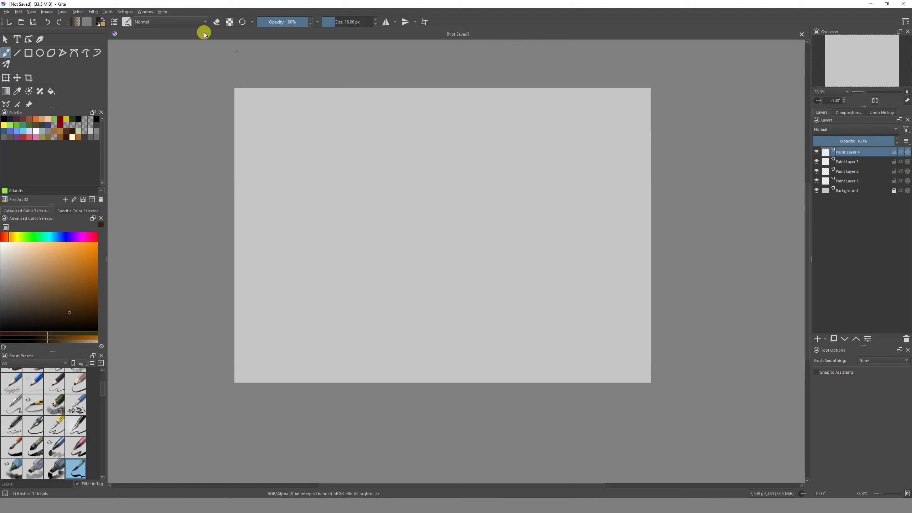
left_click(143, 12)
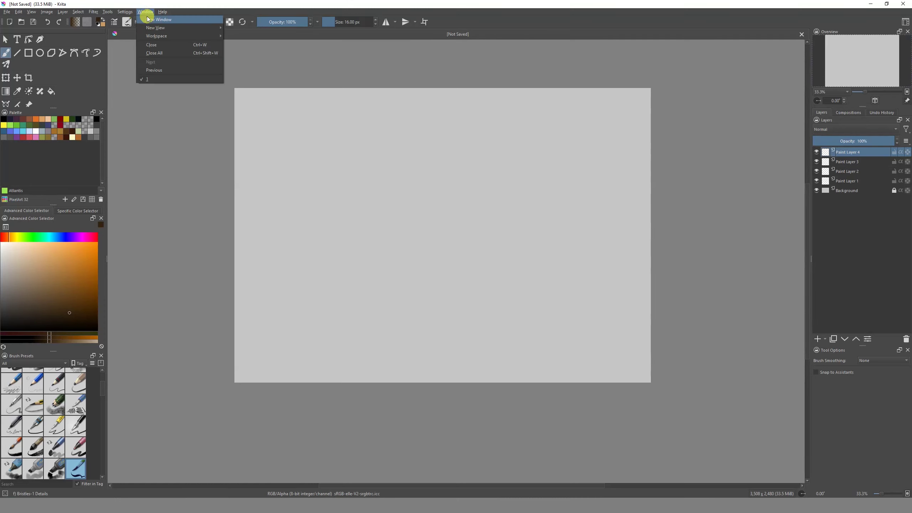
mouse_move(160, 37)
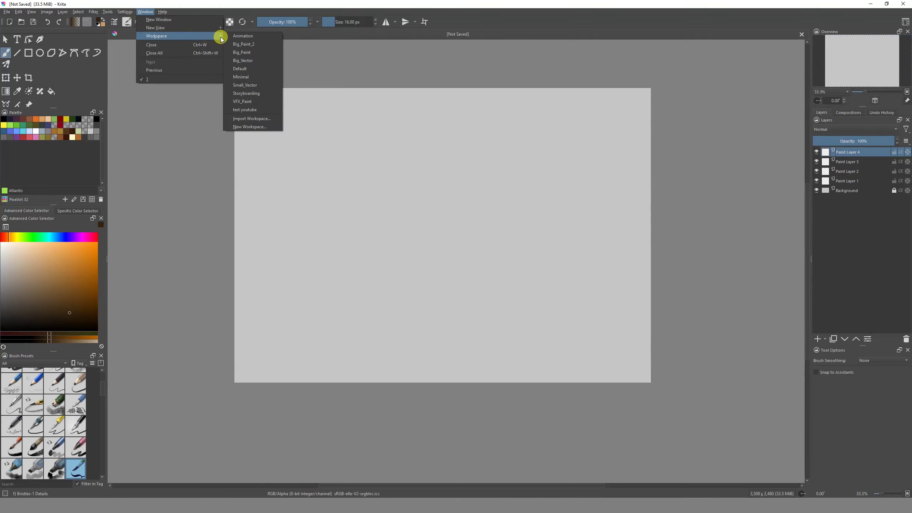
left_click(243, 36)
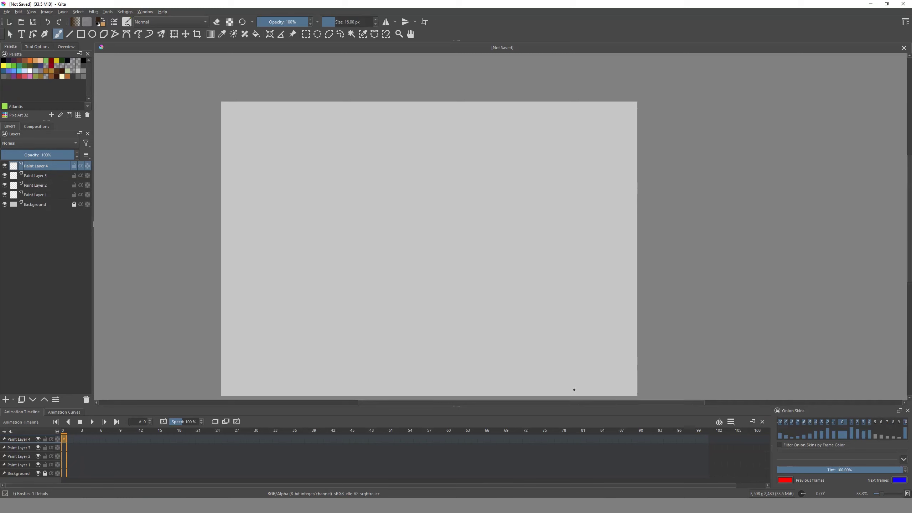
- Review which dockers are enabled in the Animation workspace
left_click(130, 12)
mouse_move(182, 70)
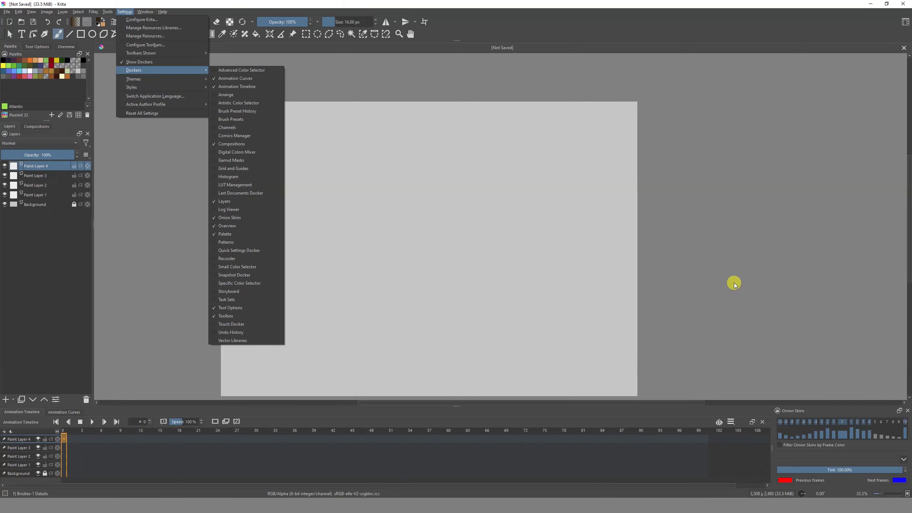
left_click(735, 284)
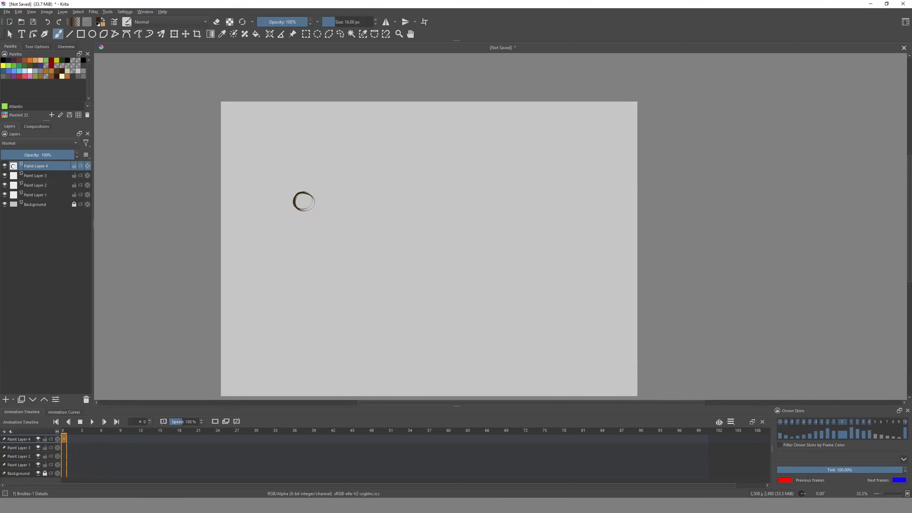
- Try adding a blank frame at frame 1 of Paint Layer 4, undo it and return to frame 0
key("ctrl+t")
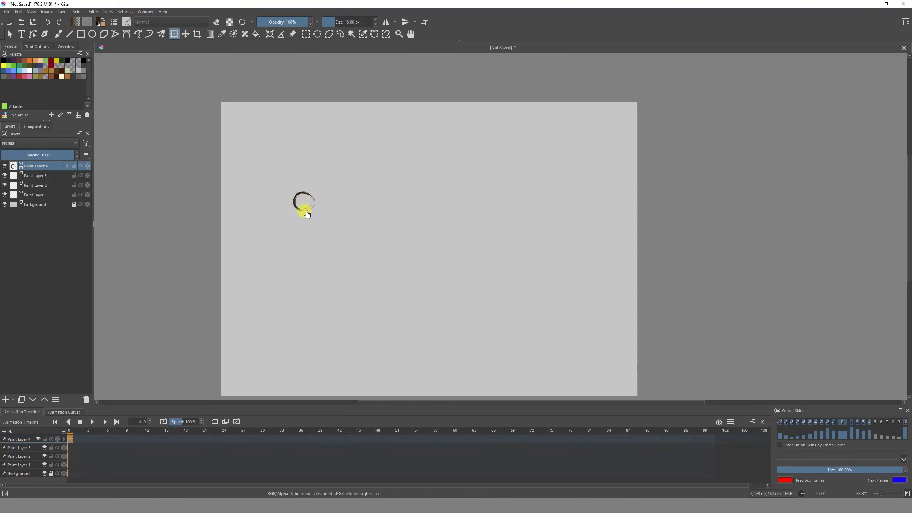
left_click(77, 439)
right_click(79, 440)
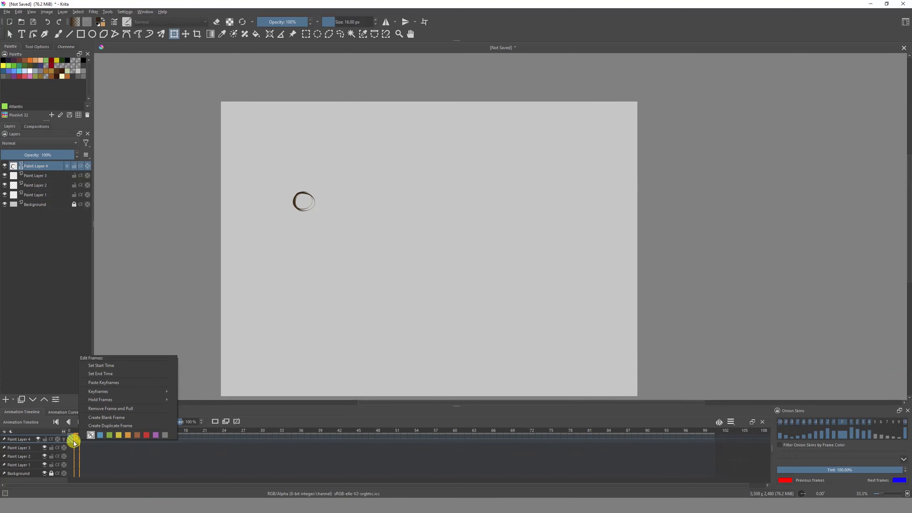
left_click(76, 437)
right_click(74, 440)
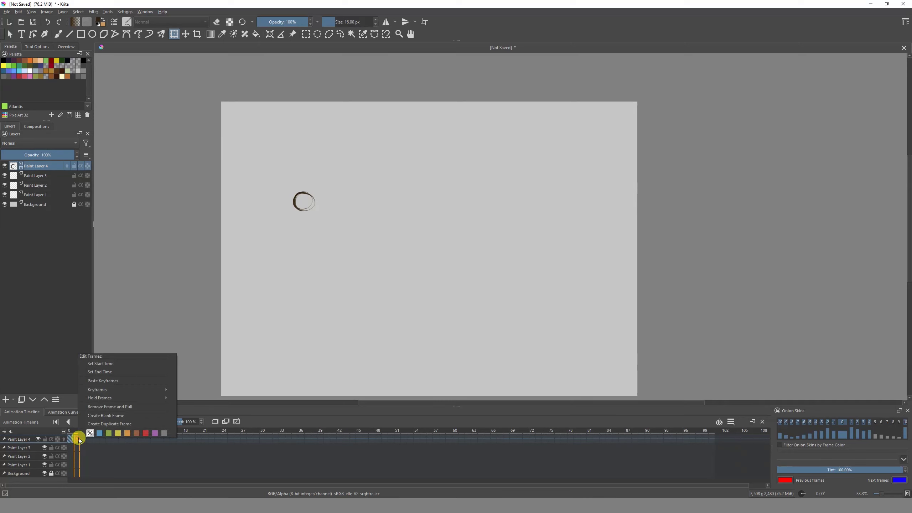
left_click(104, 417)
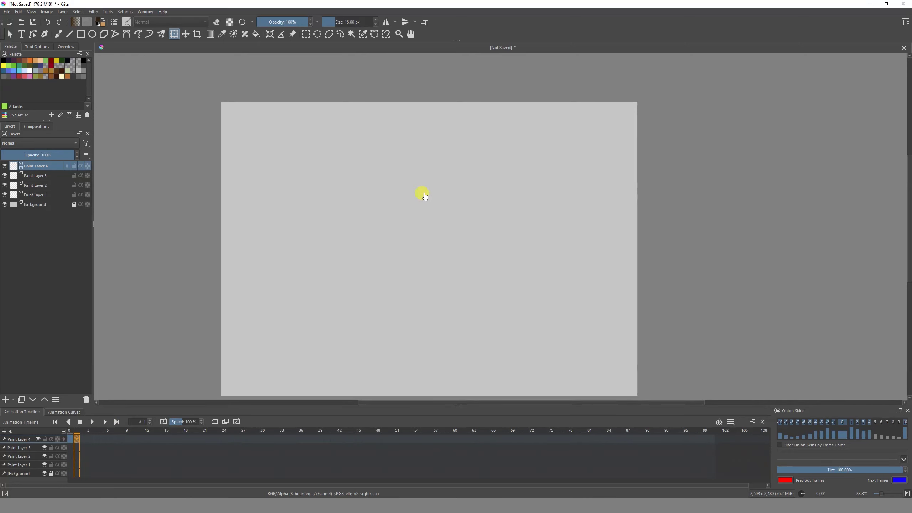
key("ctrl+z")
left_click(72, 440)
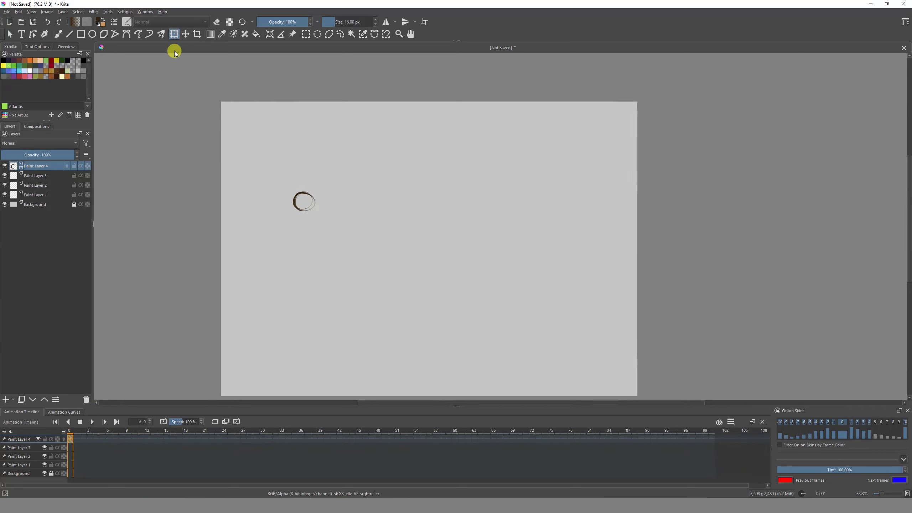
- Add a duplicate of the circle's frame at frame 2 of Paint Layer 4 and shift the circle slightly right and down
left_click(75, 440)
left_click(117, 422)
left_click_drag(304, 208, 316, 210)
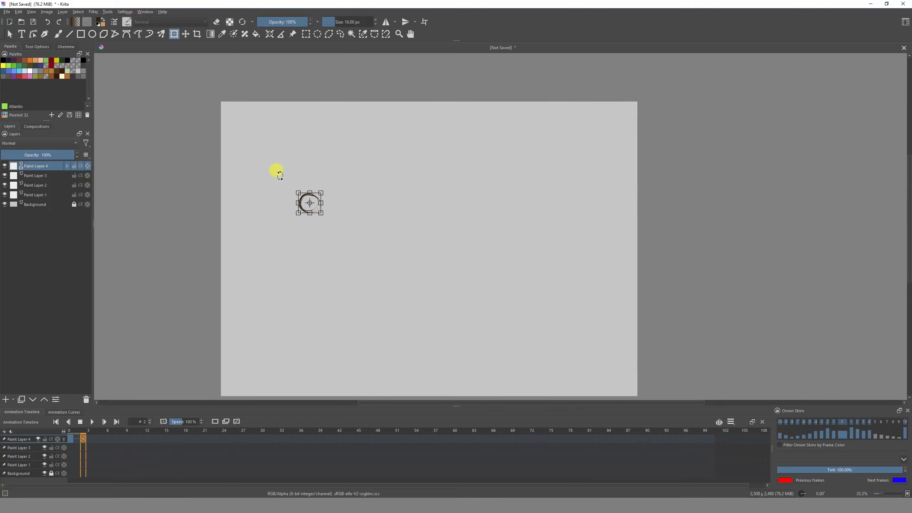
- Turn on onion skins for Paint Layer 4 and add frame 4 with the circle moved further right and down
mouse_move(81, 433)
left_mouse_down()
mouse_move(71, 431)
mouse_move(82, 434)
left_mouse_up()
left_click(81, 434)
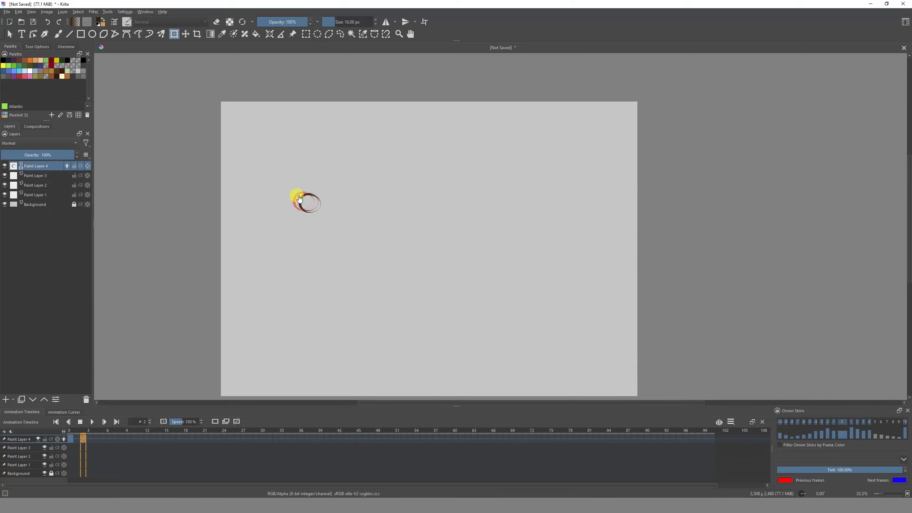
left_click(74, 431)
left_click(84, 431)
left_click(93, 435)
mouse_move(93, 435)
left_mouse_down()
mouse_move(100, 431)
mouse_move(75, 431)
mouse_move(96, 432)
mouse_move(75, 432)
mouse_move(84, 433)
left_mouse_up()
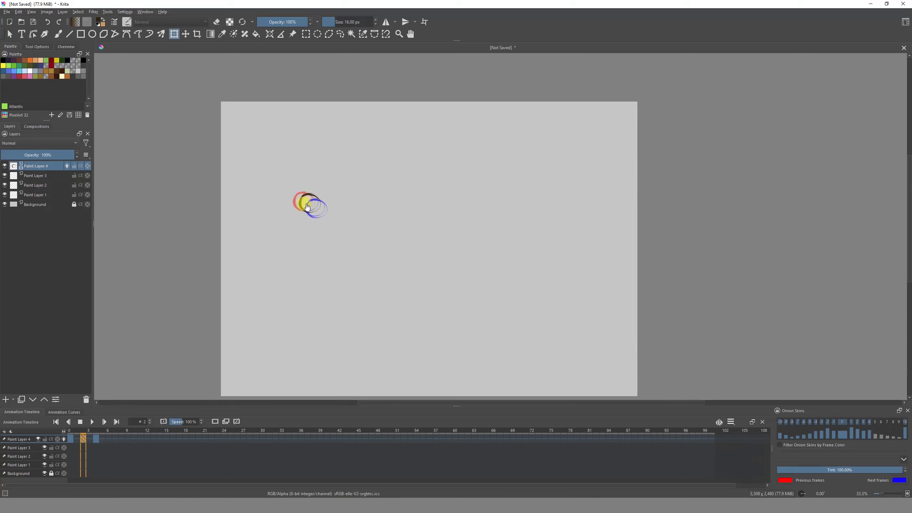
- Step between frames 0, 2 and 4 to compare the onion skins of the previous and next circle positions
mouse_move(321, 192)
left_mouse_down()
mouse_move(306, 197)
mouse_move(326, 226)
mouse_move(326, 211)
mouse_move(285, 202)
mouse_move(303, 203)
left_mouse_up()
left_click(95, 433)
left_click(82, 433)
left_click(70, 434)
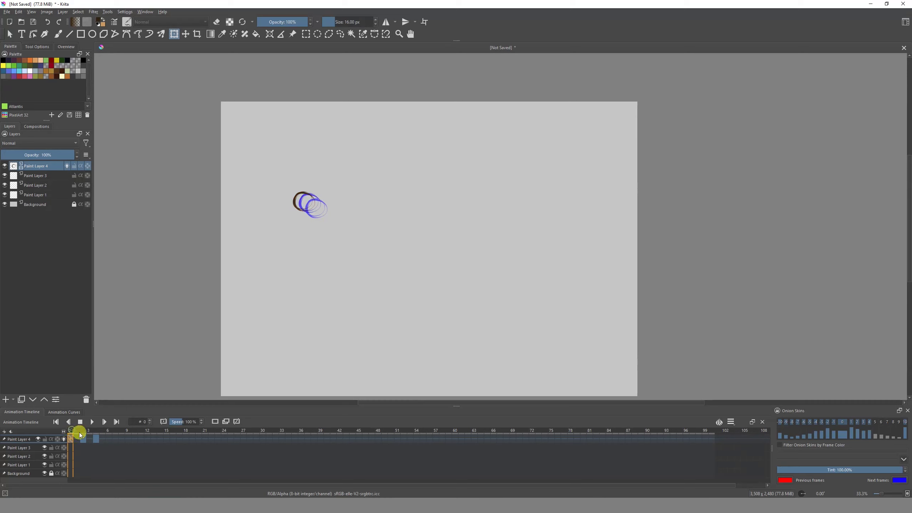
left_click(96, 432)
left_click(83, 432)
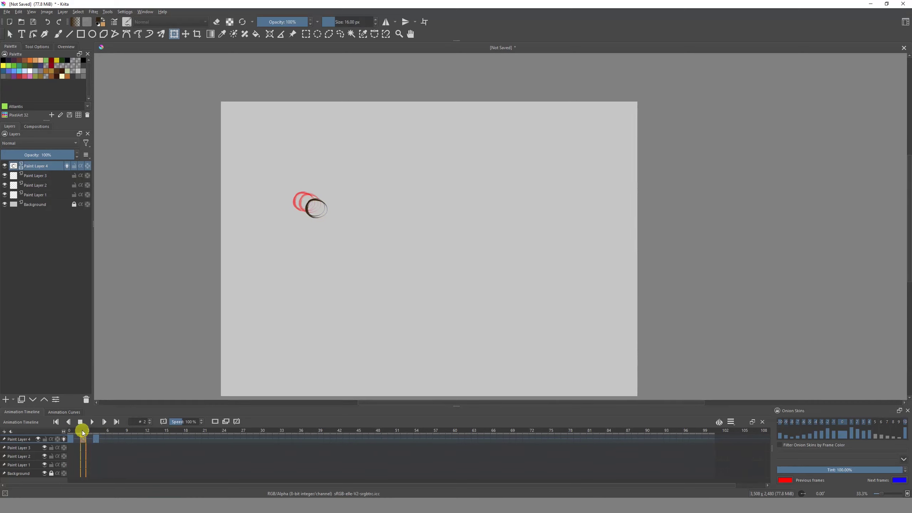
left_click(70, 432)
left_click(96, 433)
left_click(84, 432)
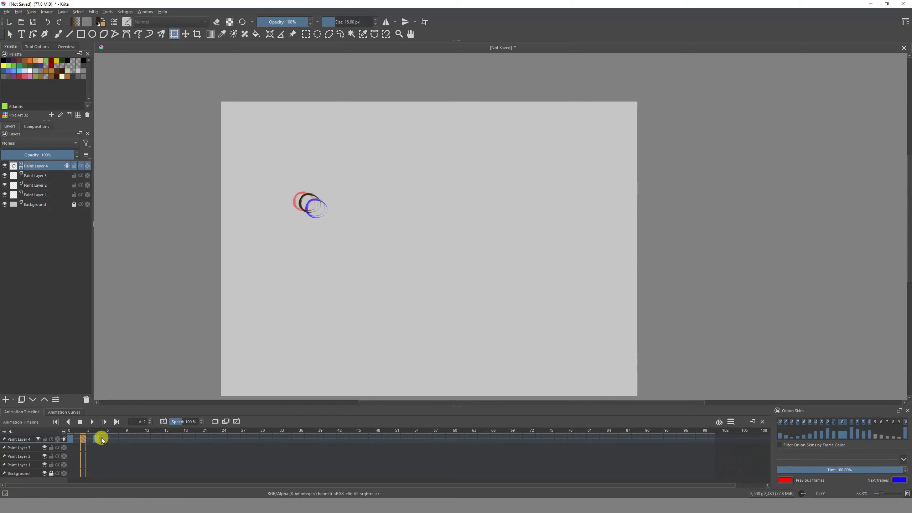
left_click(98, 433)
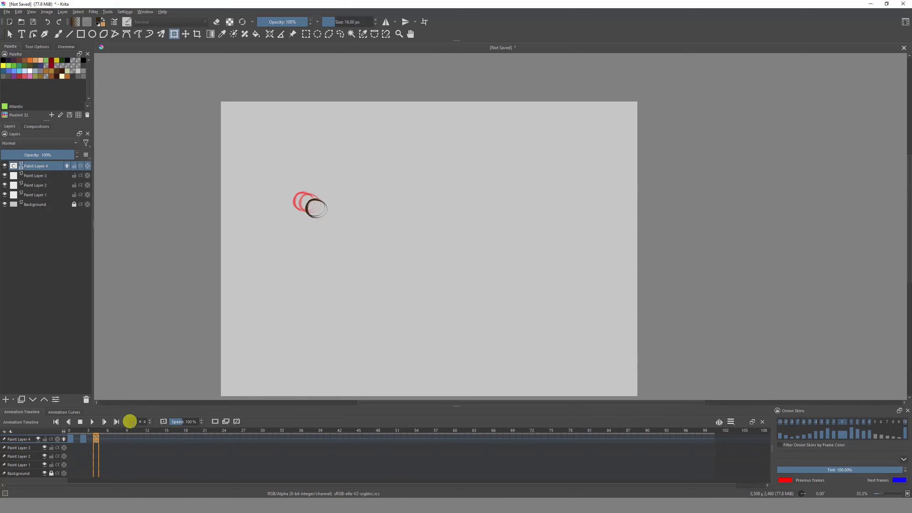
- Continue adding circle frames on Paint Layer 4 up to frame 46, repositioning the circle along a bouncing path
left_click(104, 429)
mouse_move(318, 212)
left_mouse_down()
mouse_move(382, 293)
mouse_move(399, 262)
mouse_move(427, 247)
left_mouse_up()
key("Right")
key("Right")
key("Right")
key("Right")
key("Right")
key("Right")
left_click(56, 422)
left_click(173, 439)
key("Right")
key("Right")
- Play back the bouncing circle animation, check the first bounce at frame 12 and play the animation again
left_click(92, 422)
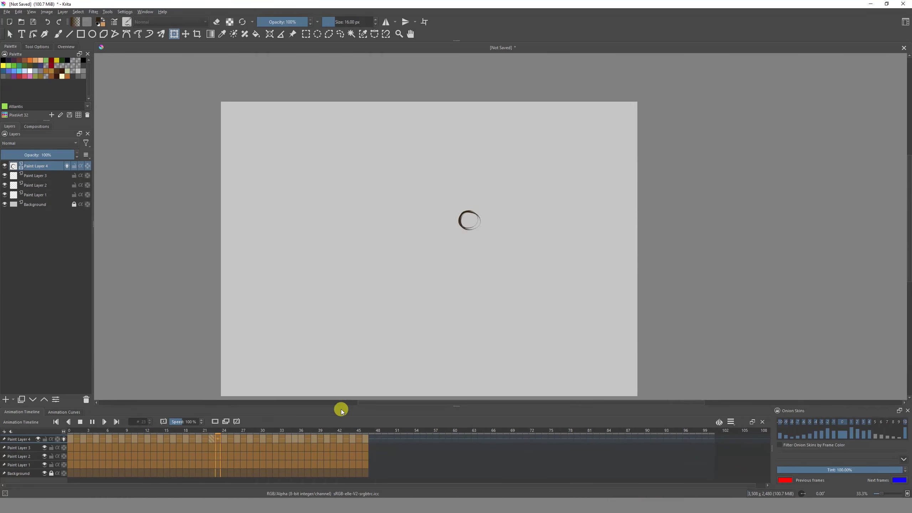
left_click(350, 434)
left_click(145, 441)
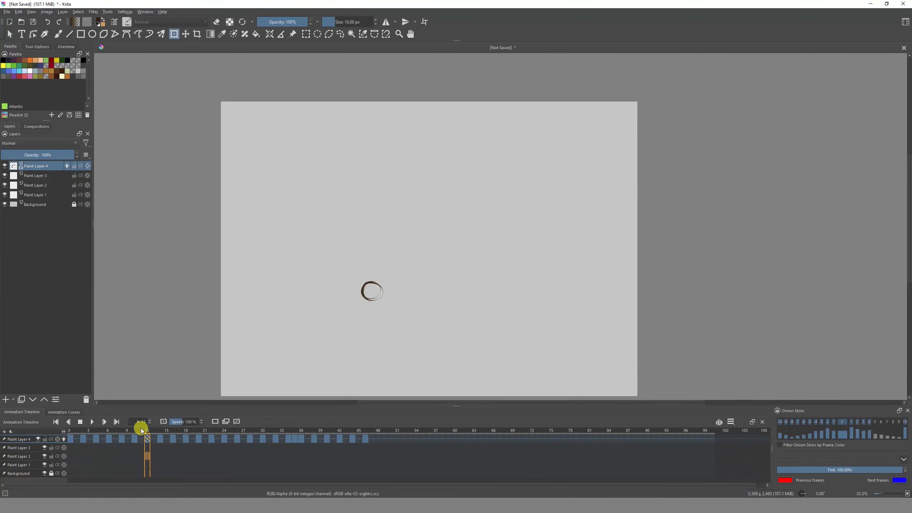
left_click(90, 421)
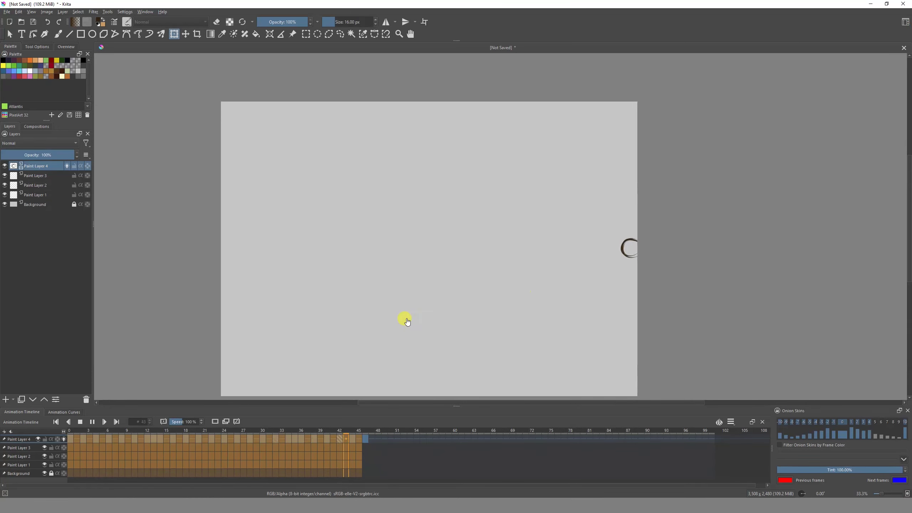
left_click(92, 422)
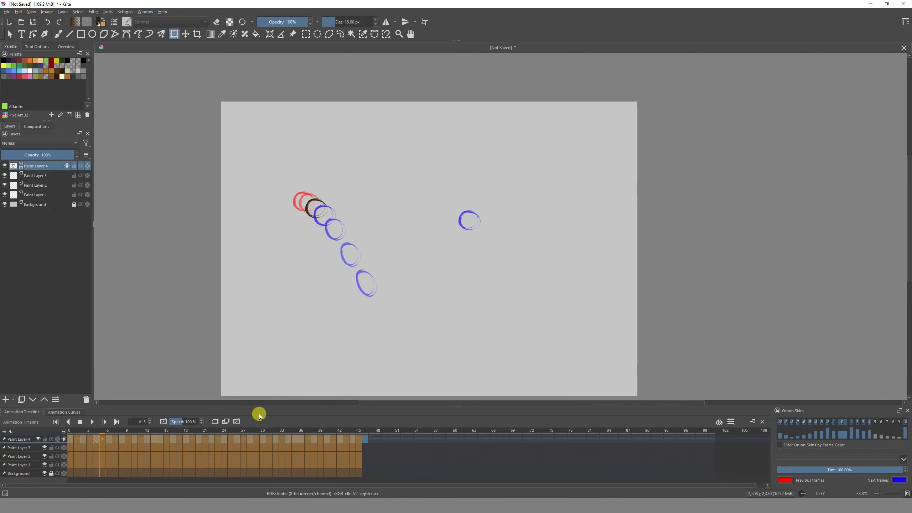
- Scrub the timeline to frame 34 to examine the circle's path and second bounce through the onion skins
left_click_drag(101, 429, 288, 427)
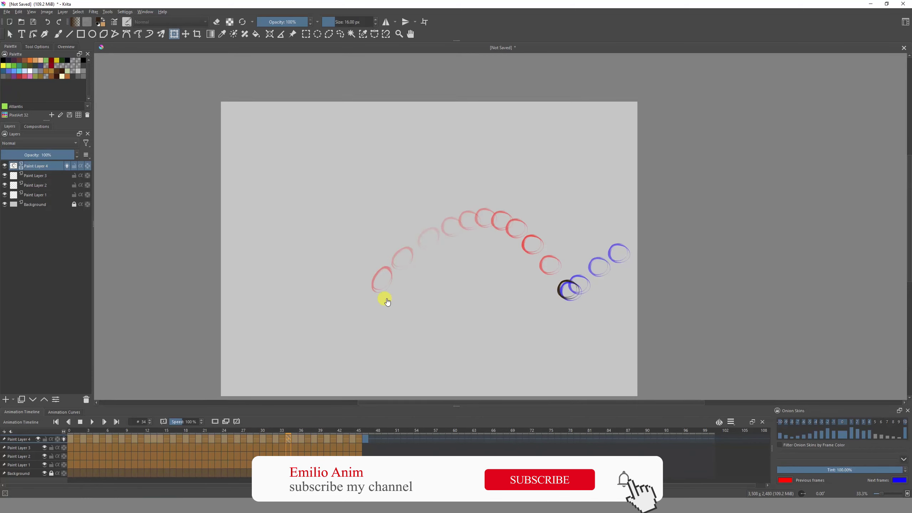
left_click_drag(283, 431, 279, 432)
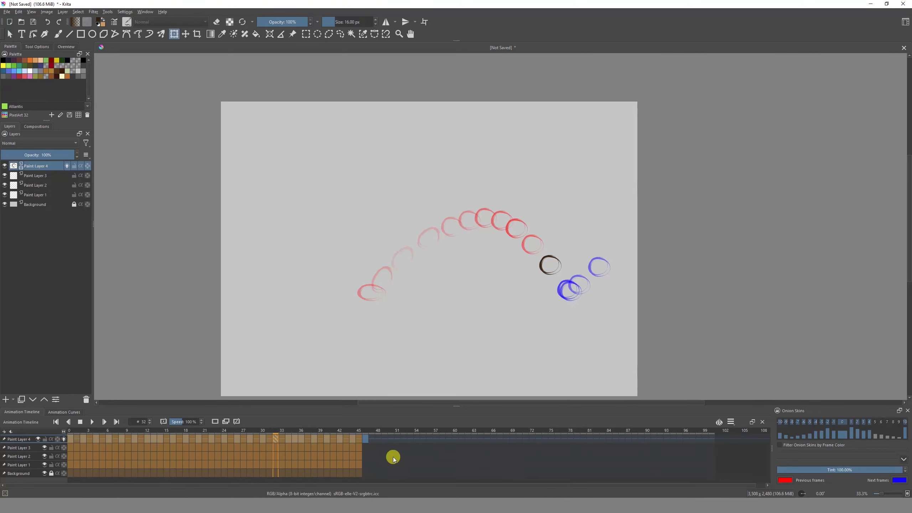
left_click(382, 456)
left_click(269, 431)
left_click_drag(265, 430, 289, 431)
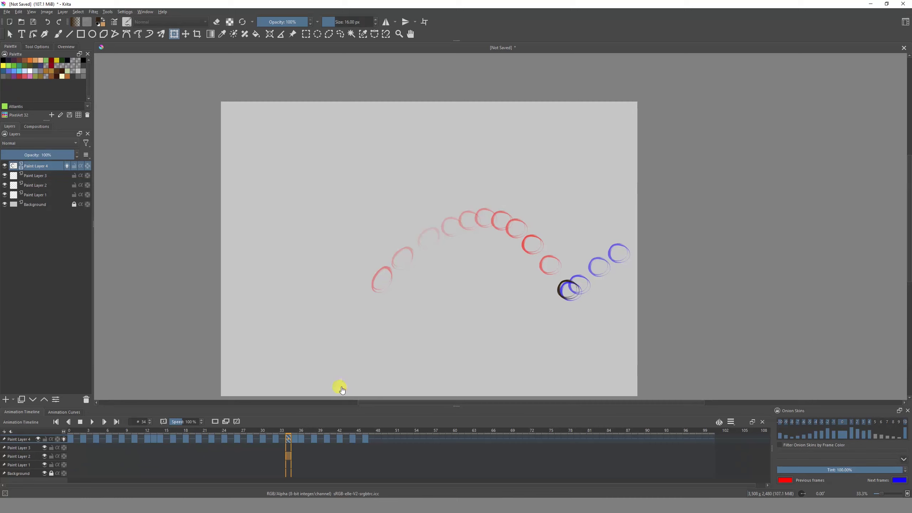
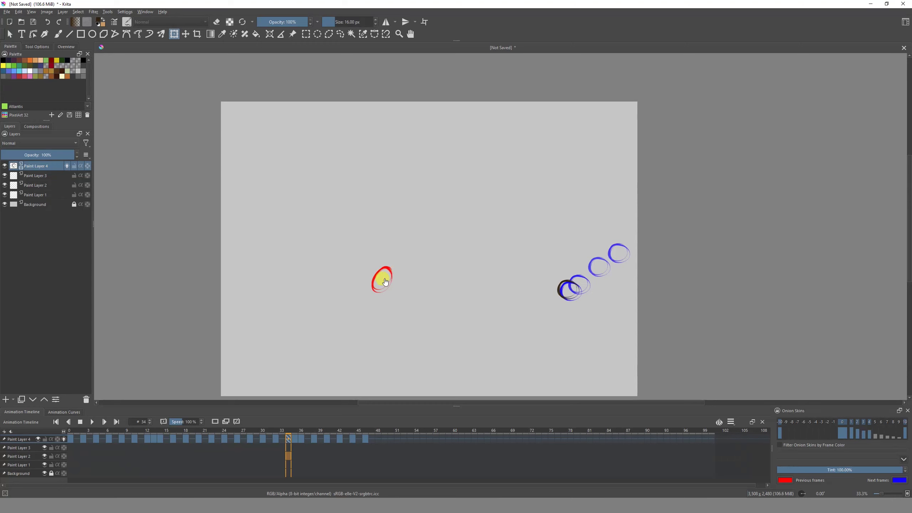
- Stretch the circle on frame 34 vertically and rotate it counter-clockwise to follow its falling direction
left_click(566, 289)
left_click_drag(571, 279, 571, 272)
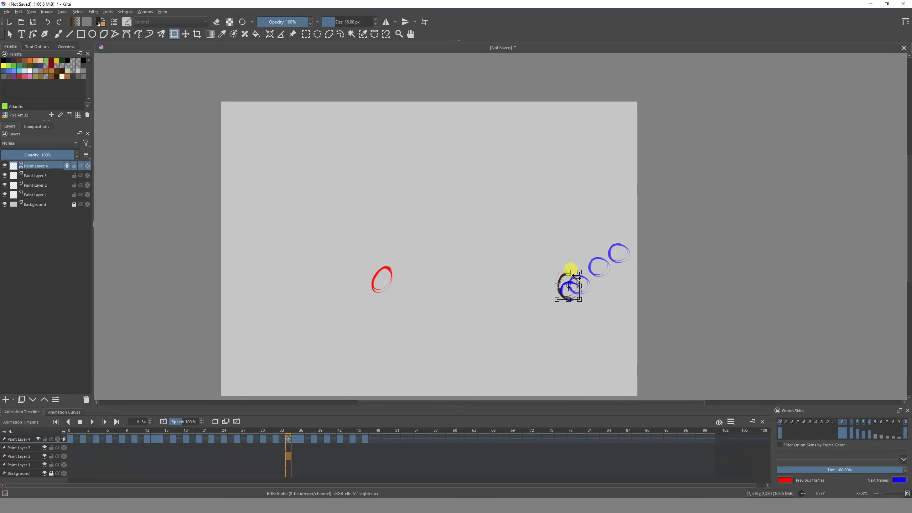
mouse_move(578, 273)
left_mouse_down()
mouse_move(570, 261)
mouse_move(557, 272)
mouse_move(577, 280)
mouse_move(556, 269)
mouse_move(571, 274)
left_mouse_up()
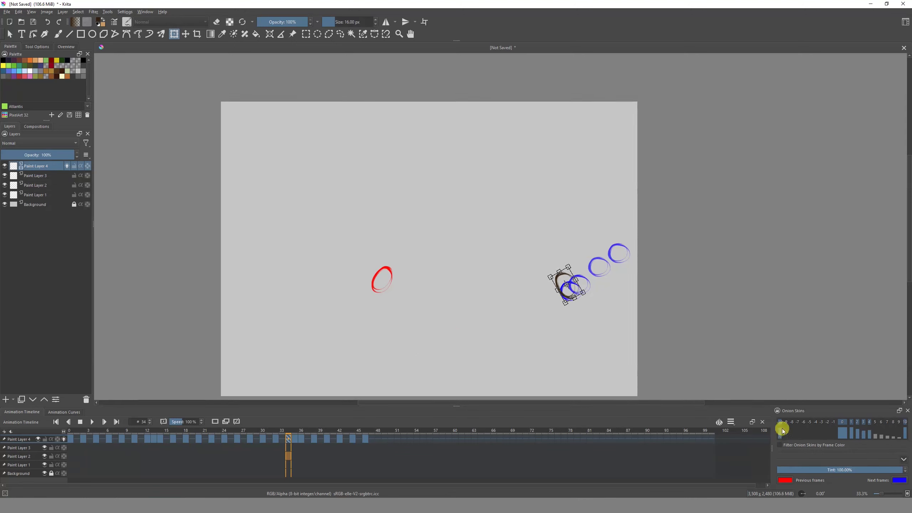
- Adjust the individual onion skin opacity levels of the frames before and after frame 34
left_click_drag(781, 430, 778, 435)
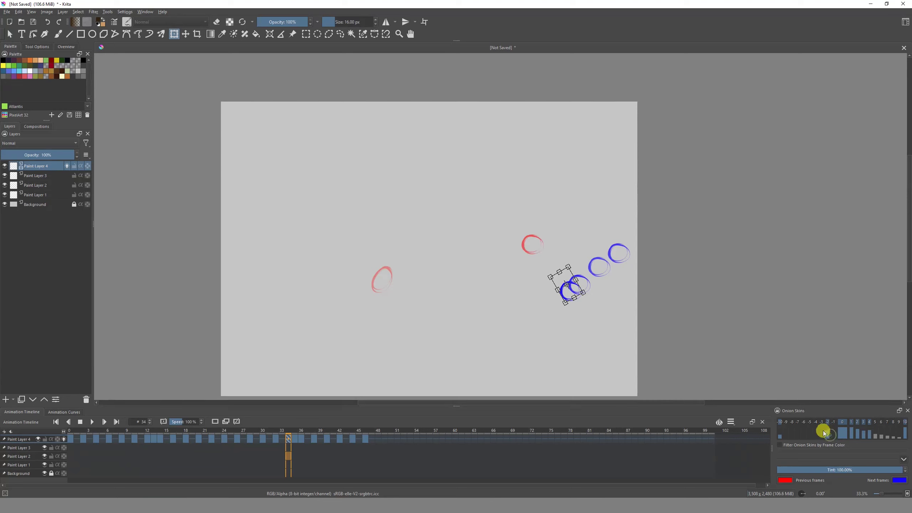
left_click(799, 434)
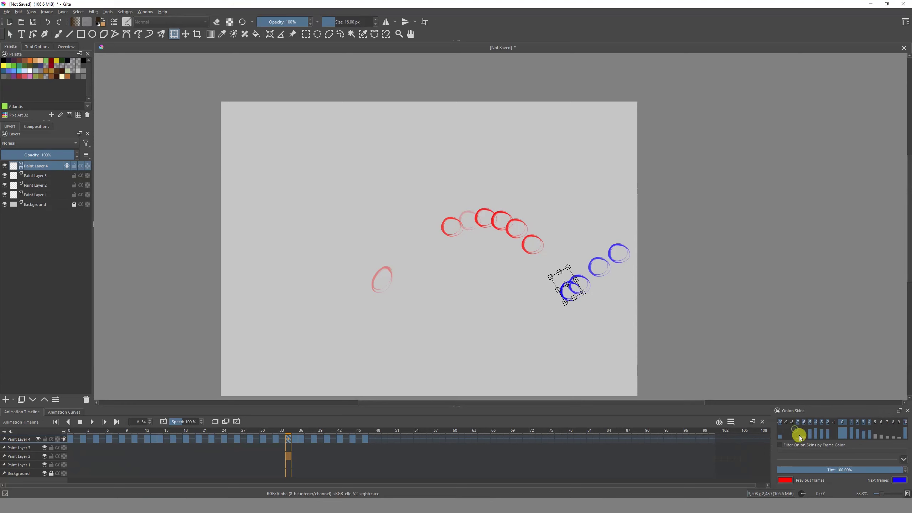
left_click_drag(816, 430, 823, 432)
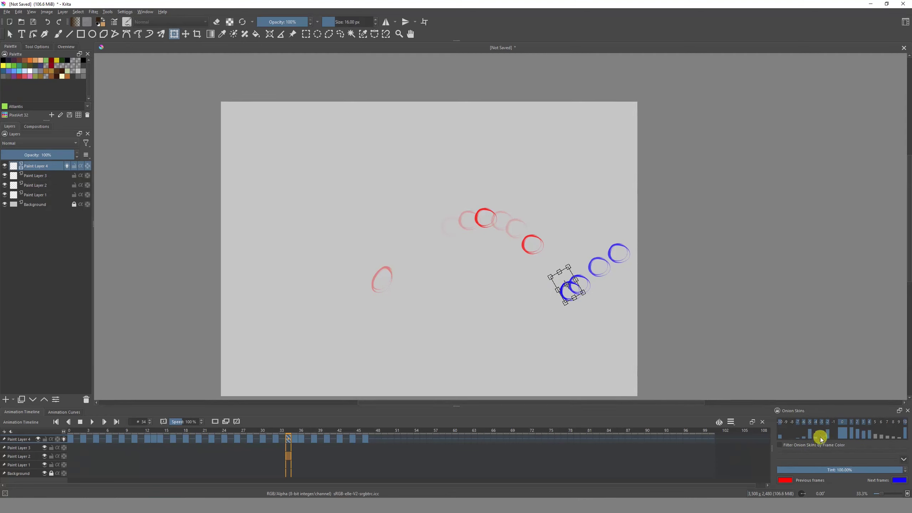
left_click(798, 434)
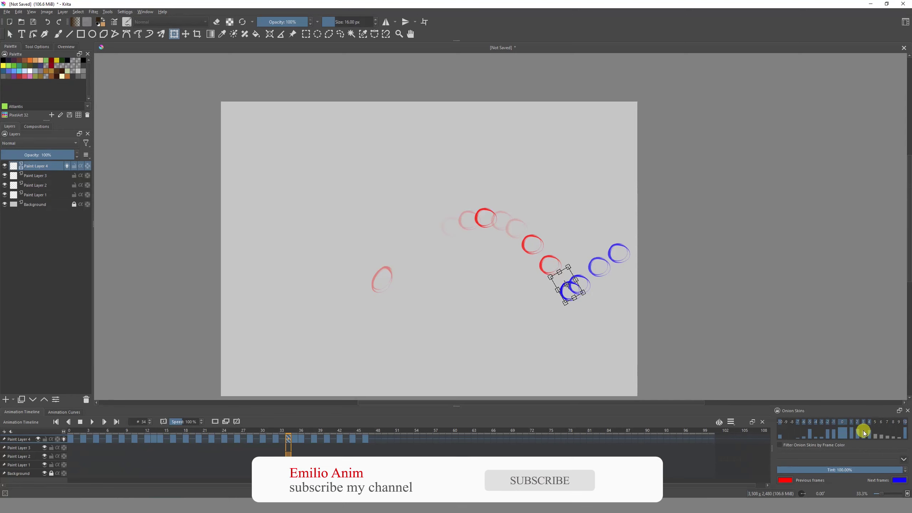
mouse_move(852, 431)
left_mouse_down()
mouse_move(899, 434)
mouse_move(882, 428)
left_mouse_up()
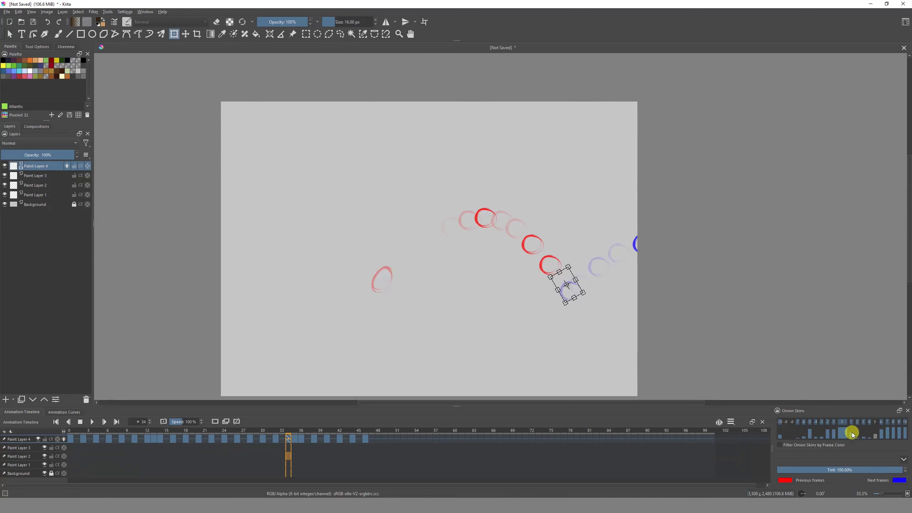
left_click_drag(854, 434, 866, 437)
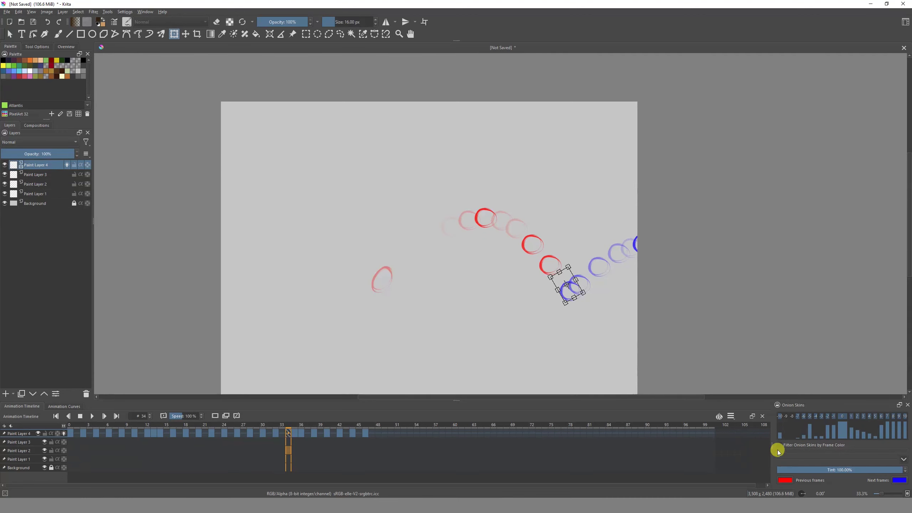
- Lower the tint strength of the onion skins to compare their colours and restore it to 100%
left_click_drag(883, 471, 842, 475)
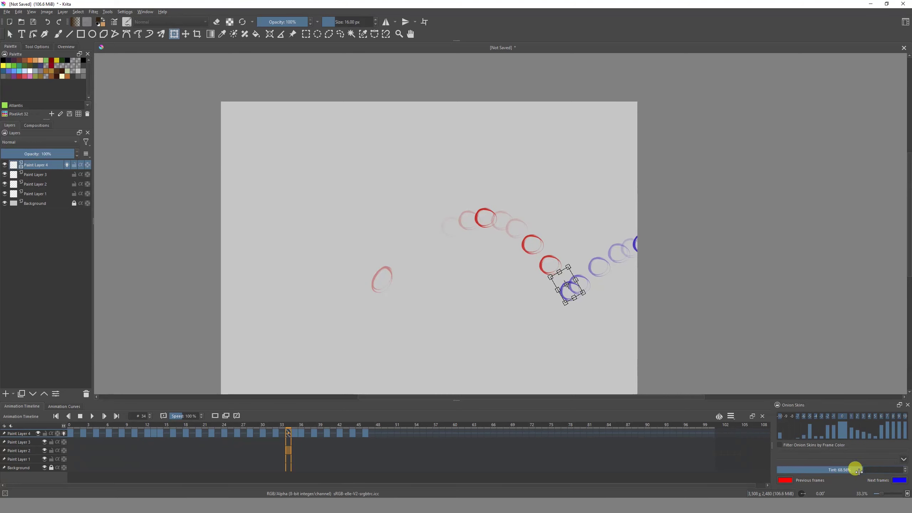
left_click_drag(860, 469, 908, 477)
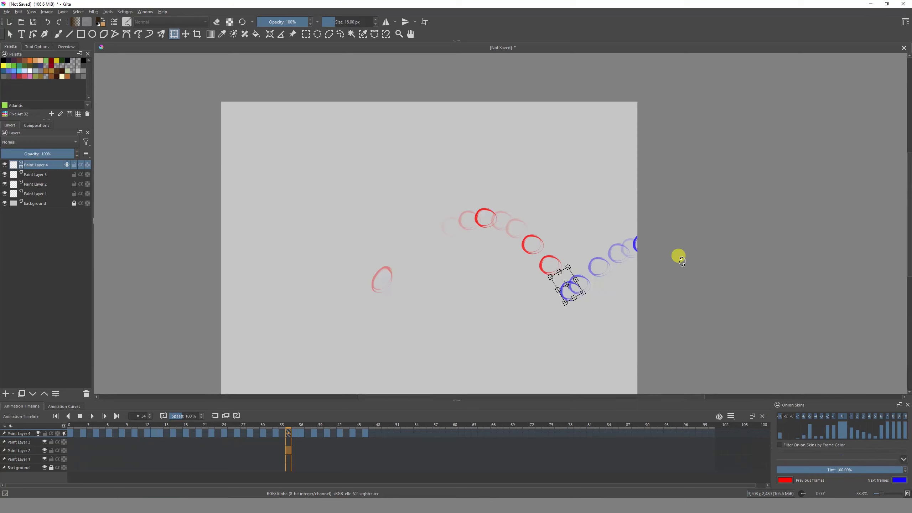
left_click_drag(876, 467, 903, 470)
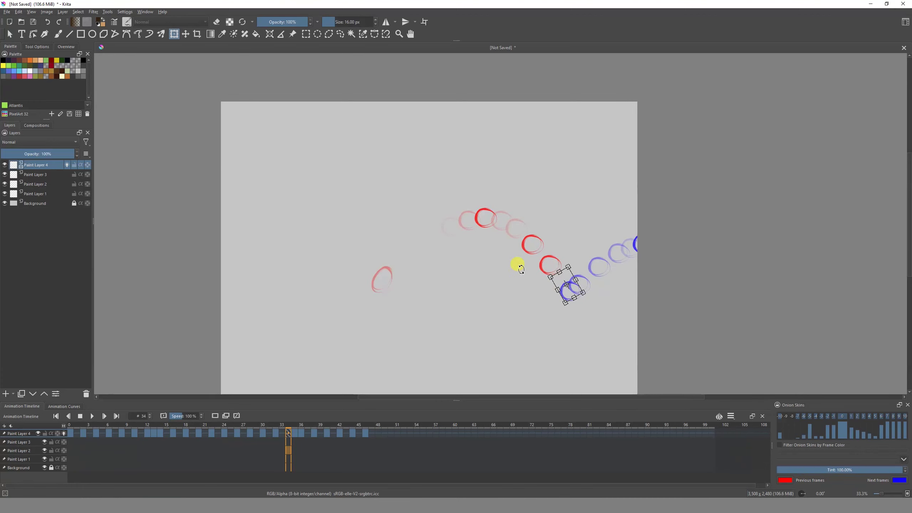
- Change the onion skin colour of the previous frames to green (#128e58)
left_click(786, 481)
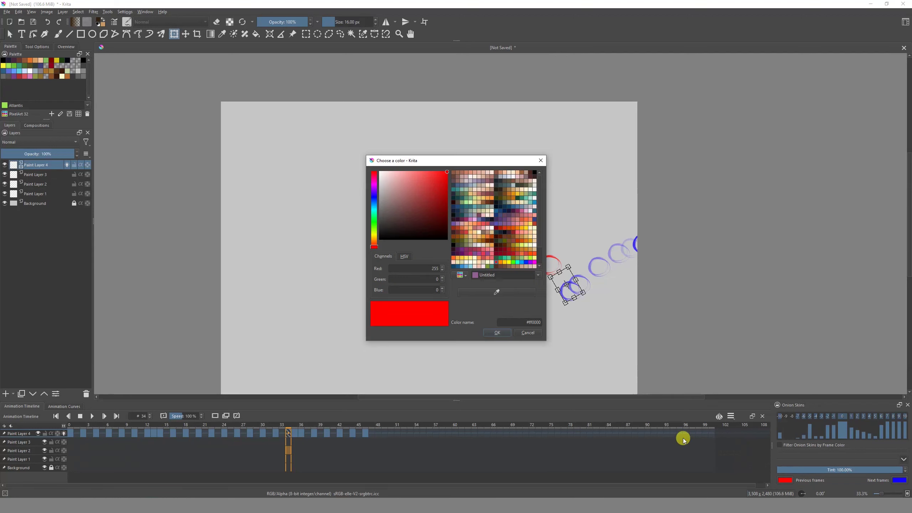
left_click(500, 257)
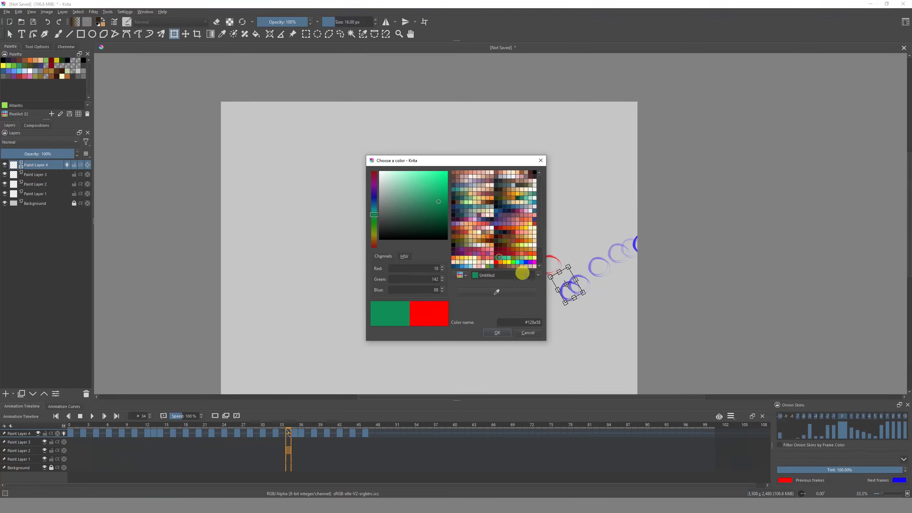
left_click(497, 332)
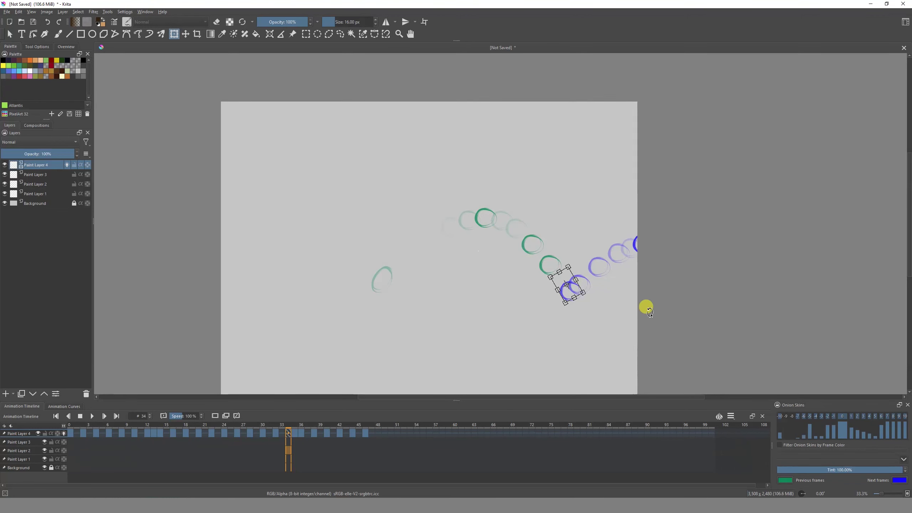
- Change the onion skin colour of the next frames to orange and play the animation
left_click(899, 481)
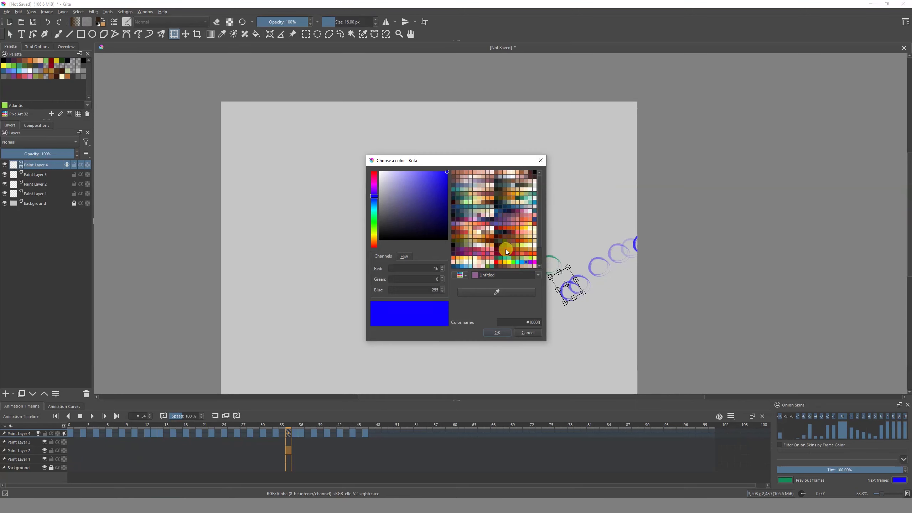
left_click(498, 333)
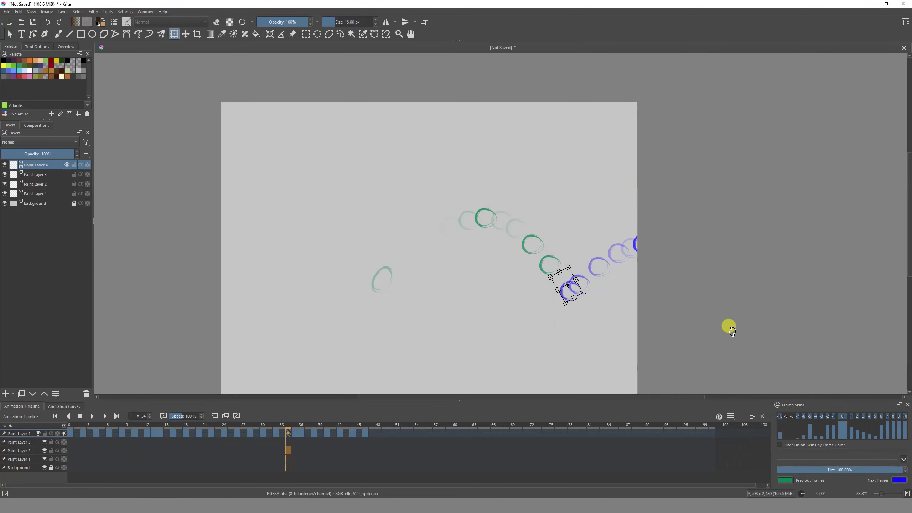
left_click(900, 480)
left_click(519, 264)
left_click(499, 329)
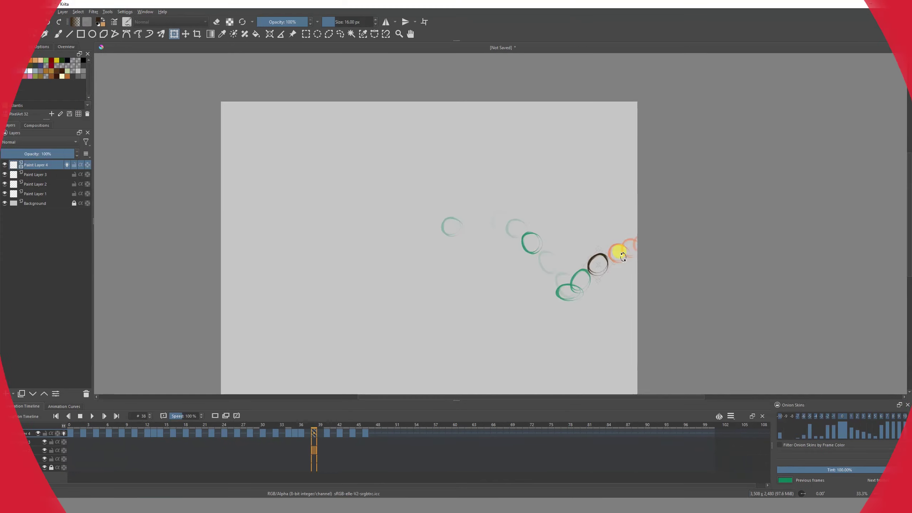
left_click(92, 416)
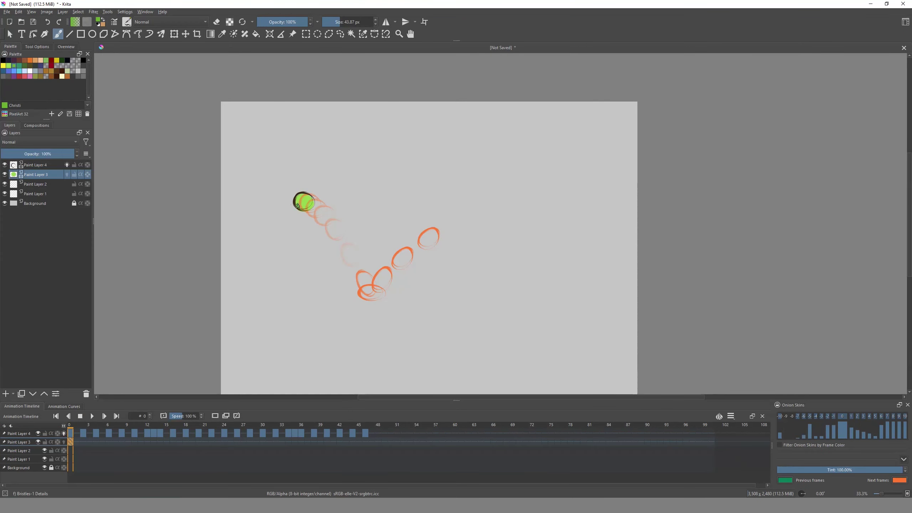
- Shade the green ball fill on frame 0 of Paint Layer 3 with darker green and turn off Paint Layer 4's onion skins
left_click_drag(301, 201, 304, 203)
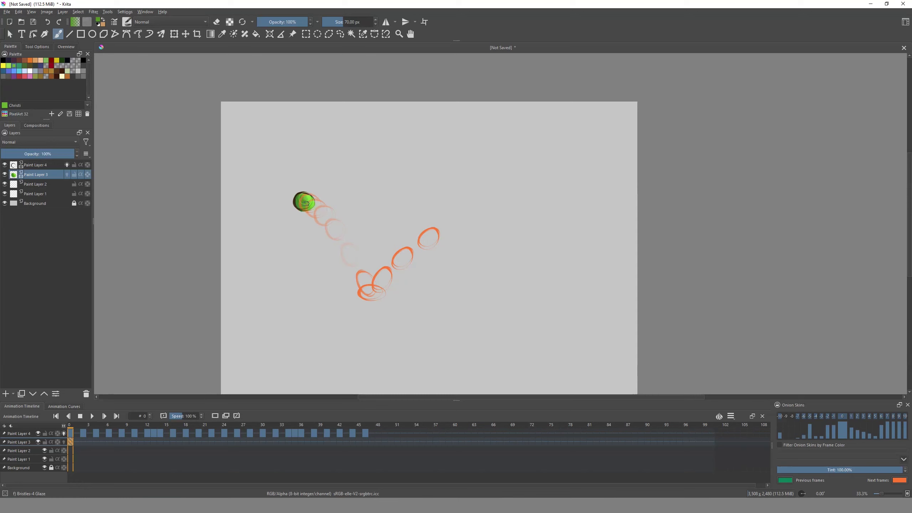
left_click(64, 433)
- Transform the green fill on Paint Layer 3's frames to match the circle outline through the bounces, and play back the animation
key("ctrl+t")
left_click(92, 416)
left_click(91, 453)
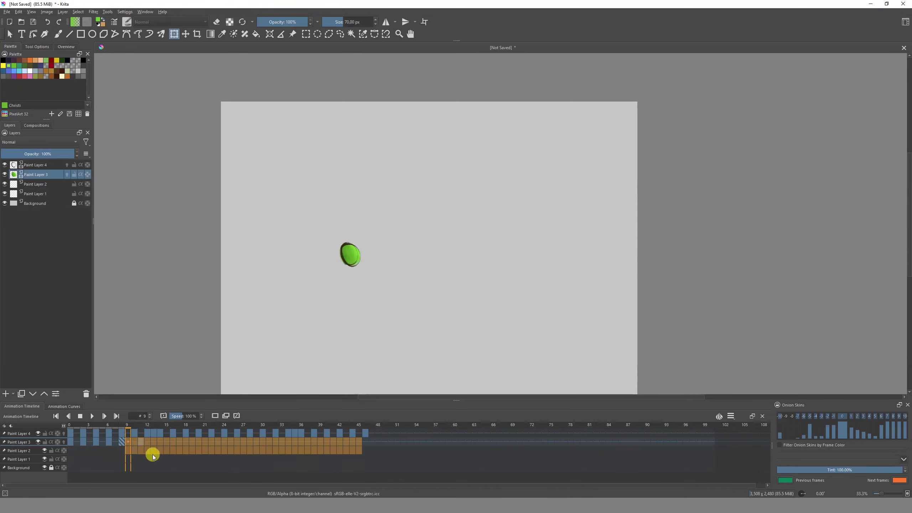
key("space")
key("e")
key("space")
left_click(364, 452)
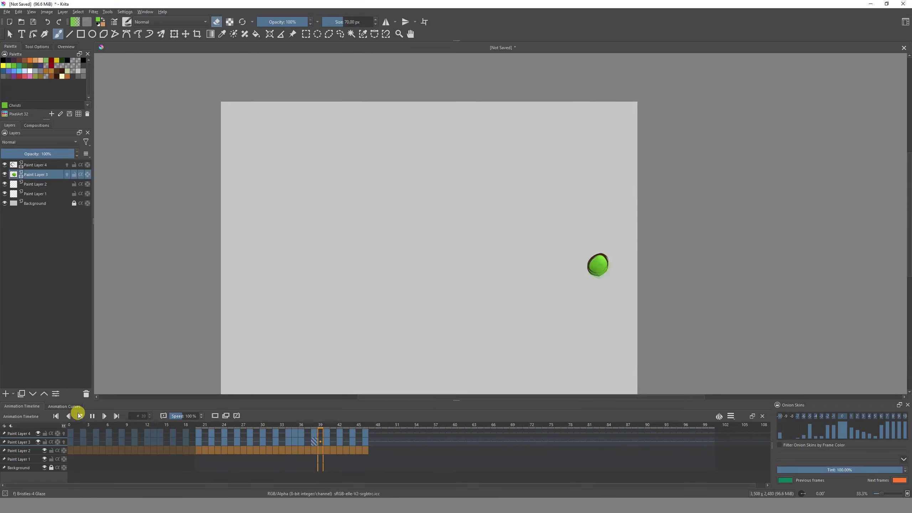
- Turn on Paint Layer 4's onion skins at frame 2 and scrub the timeline to frame 15
left_click(82, 433)
left_click(16, 434)
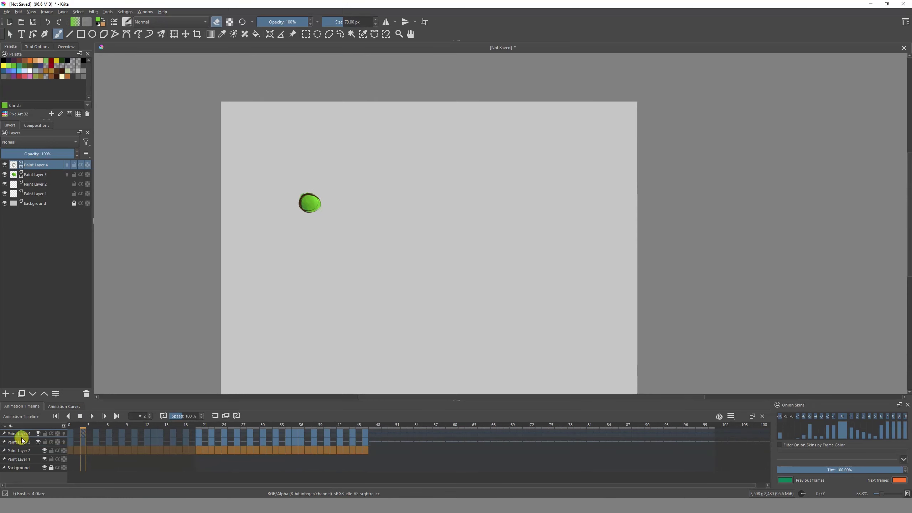
left_click(63, 433)
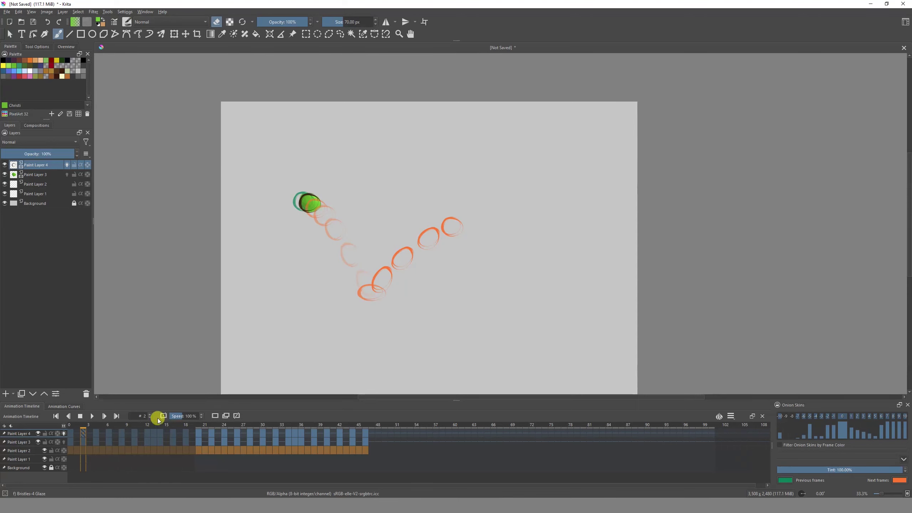
left_click_drag(110, 426, 165, 425)
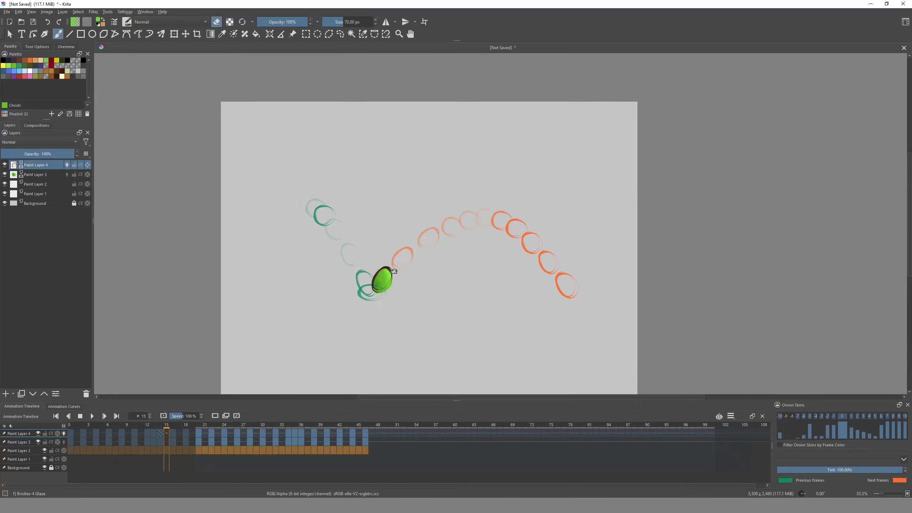
- Turn on the onion skins of Paint Layer 3 at frame 15 in addition to those of Paint Layer 4
left_click(64, 435)
left_click(18, 443)
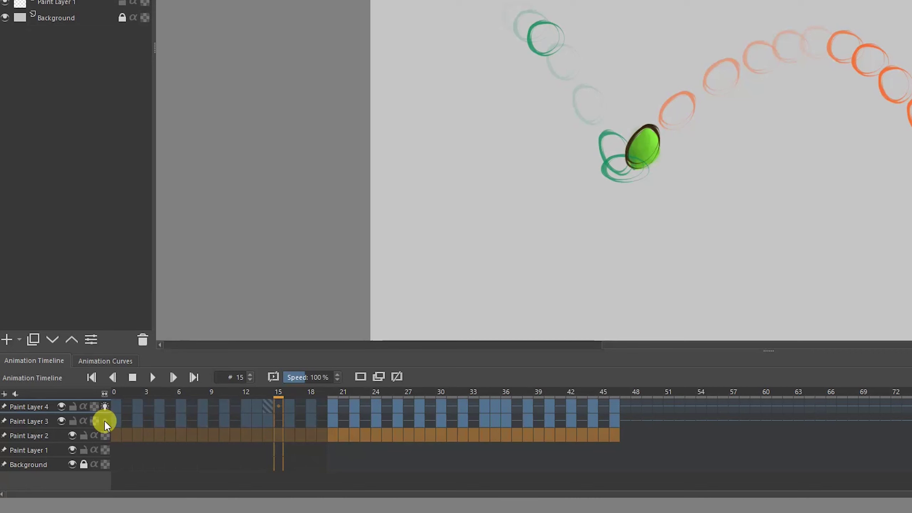
left_click(104, 420)
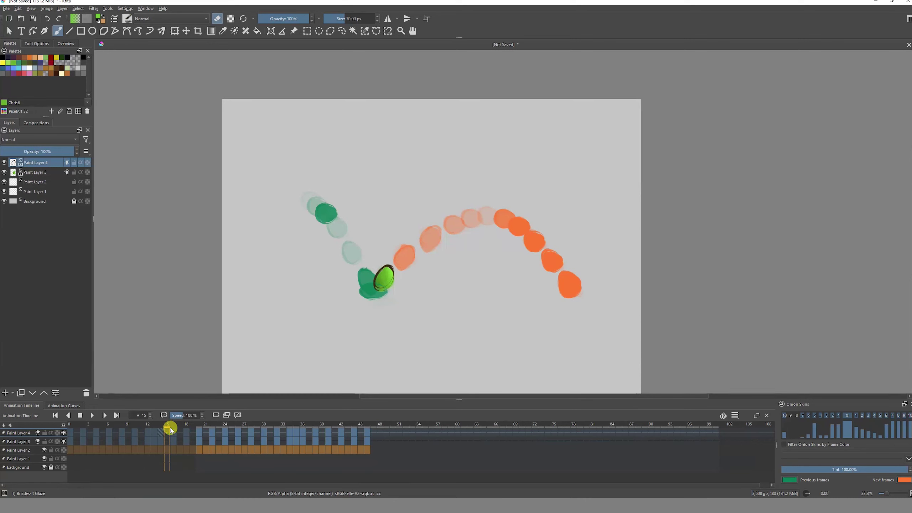
- Go to frame 14 and toggle Paint Layer 4's onion skins to compare the outline and fill layers
mouse_move(166, 427)
left_mouse_down()
mouse_move(112, 426)
mouse_move(187, 426)
mouse_move(94, 428)
mouse_move(183, 426)
mouse_move(149, 427)
mouse_move(159, 435)
left_mouse_up()
left_click(64, 433)
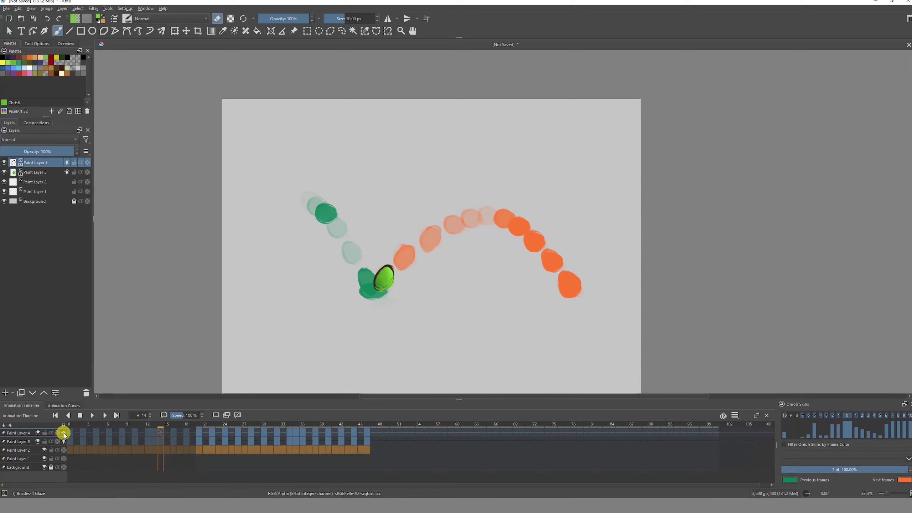
left_click(64, 434)
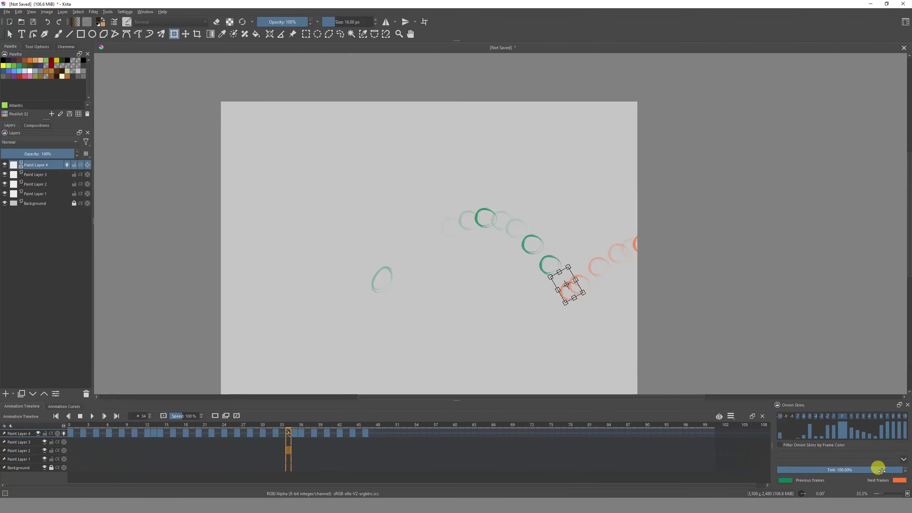
- Return the timeline from frame 34 to frame 0 and play the bouncing circle animation
left_click_drag(292, 424, 71, 415)
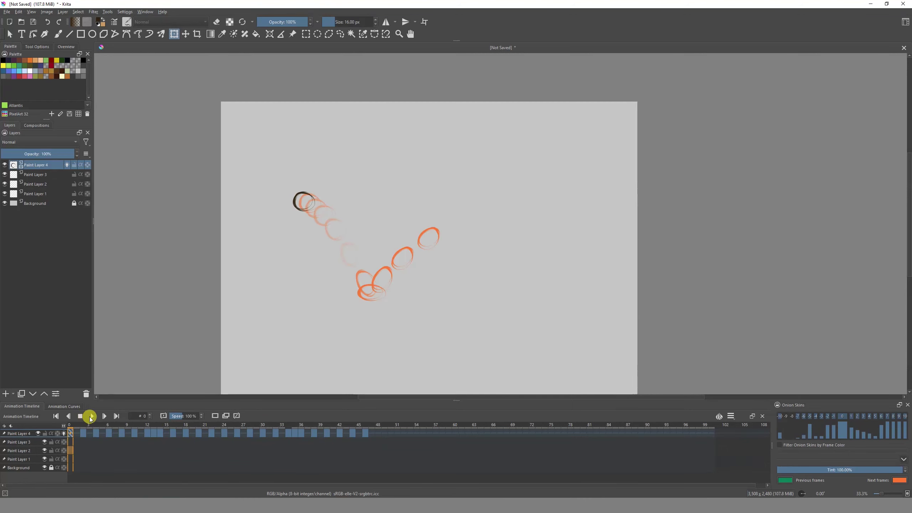
left_click(92, 416)
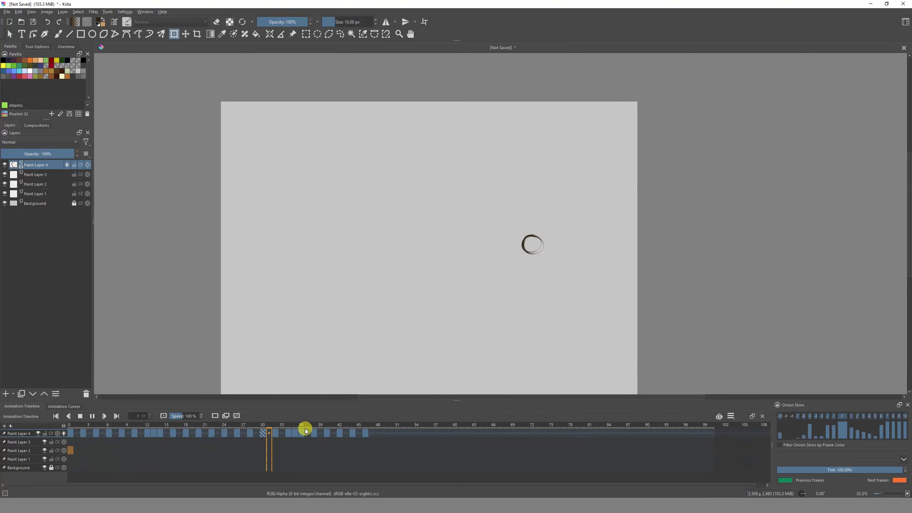